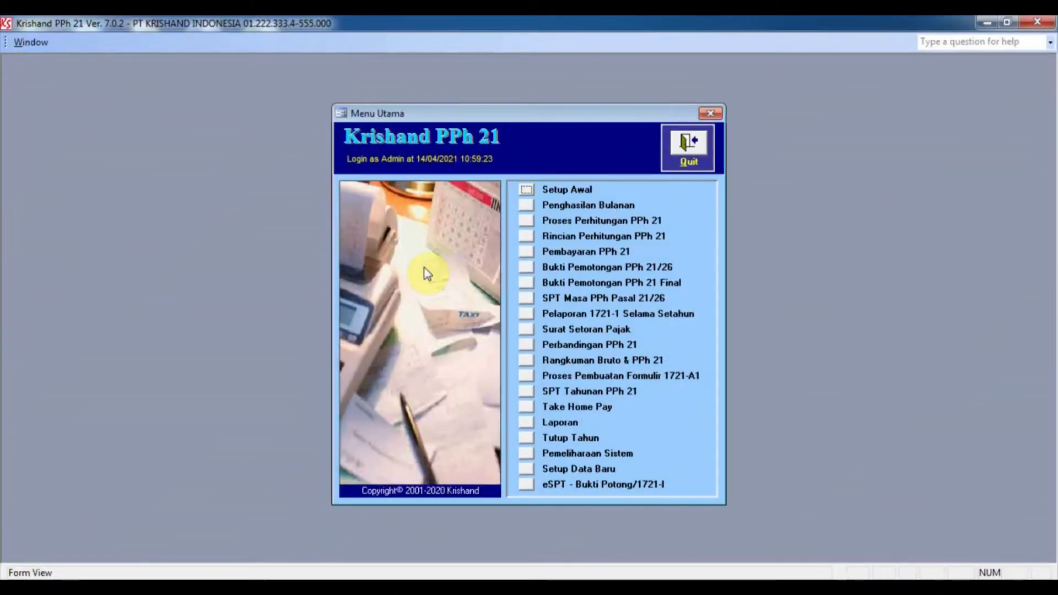
click(525, 208)
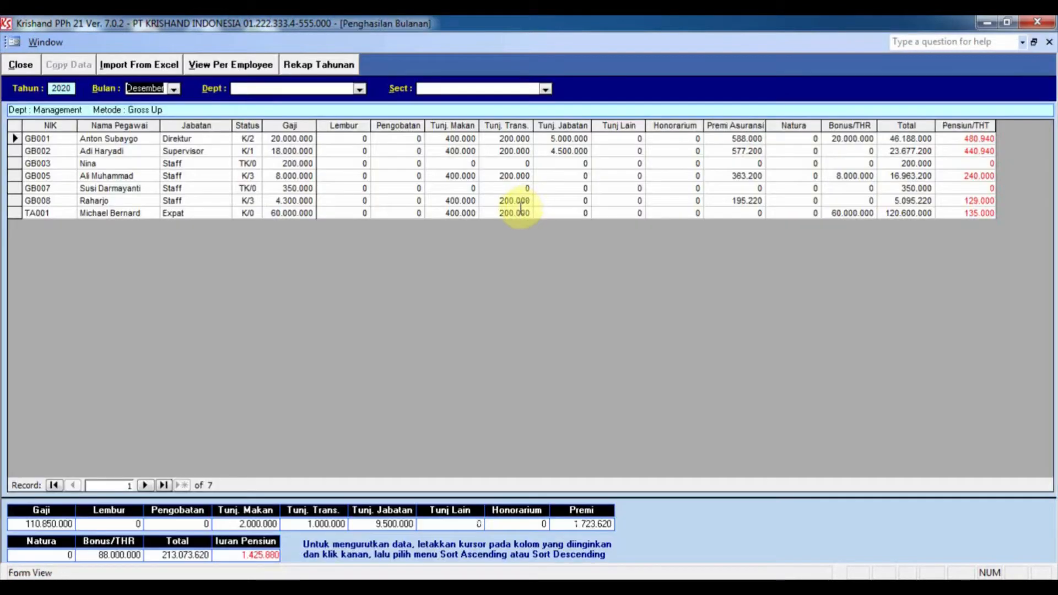
click(230, 66)
click(349, 90)
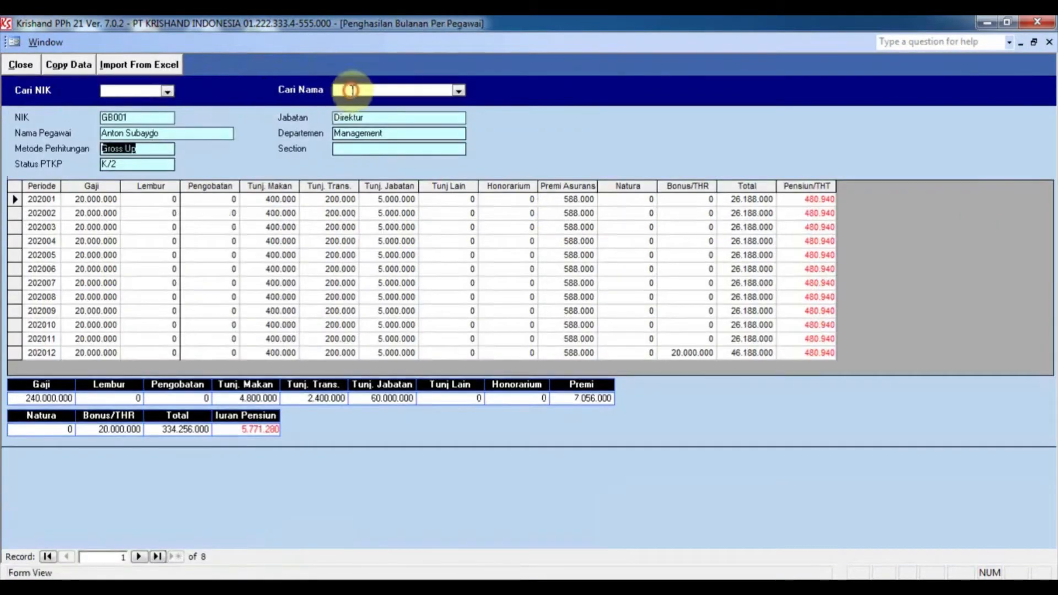
key(Return)
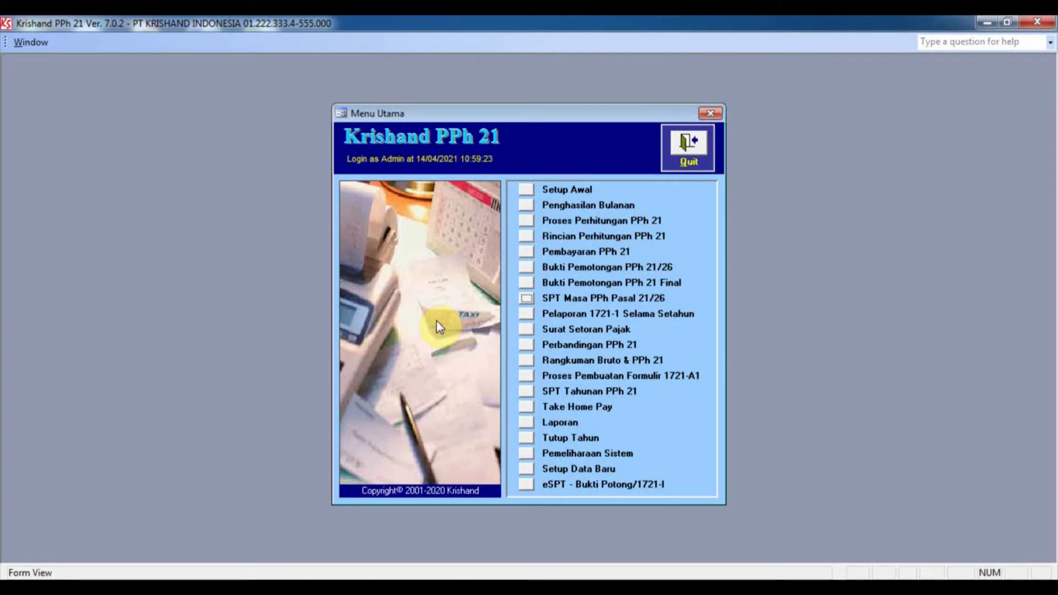
Step: Glance at SPT Masa PPh 21/26, then open the 1721-A1 form-creation list of 8 employees
click(526, 298)
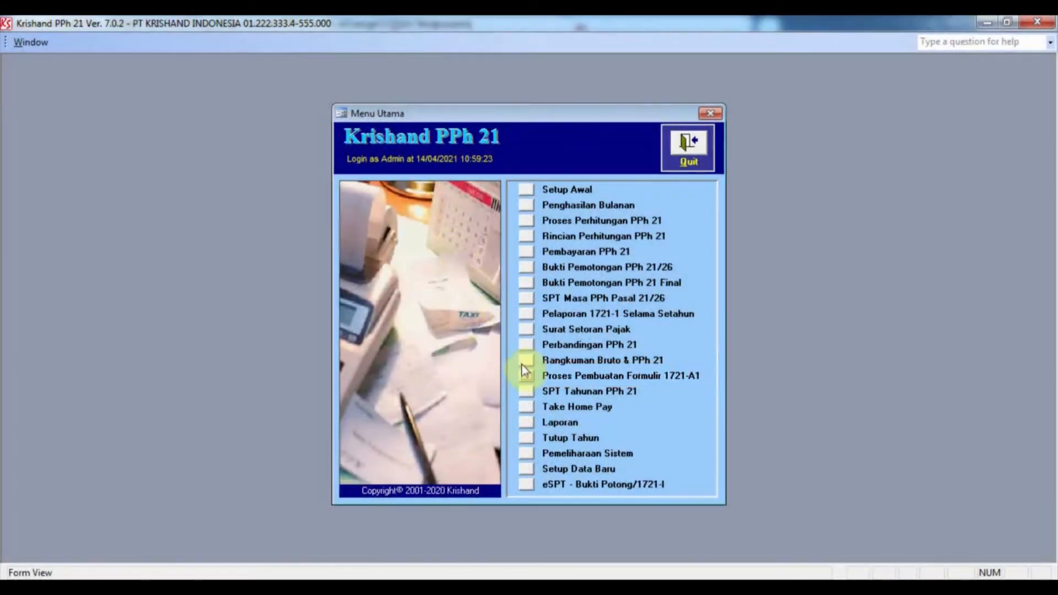
click(525, 376)
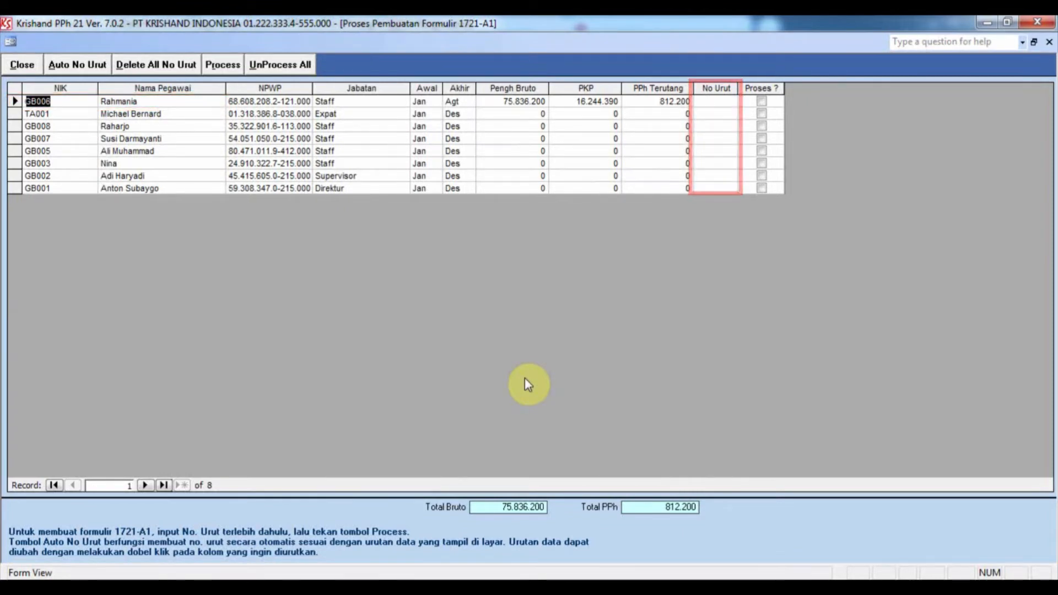
Step: Give the first employee No Urut 1, process their 1721-A1 form, and close the list
click(720, 101)
text(1)
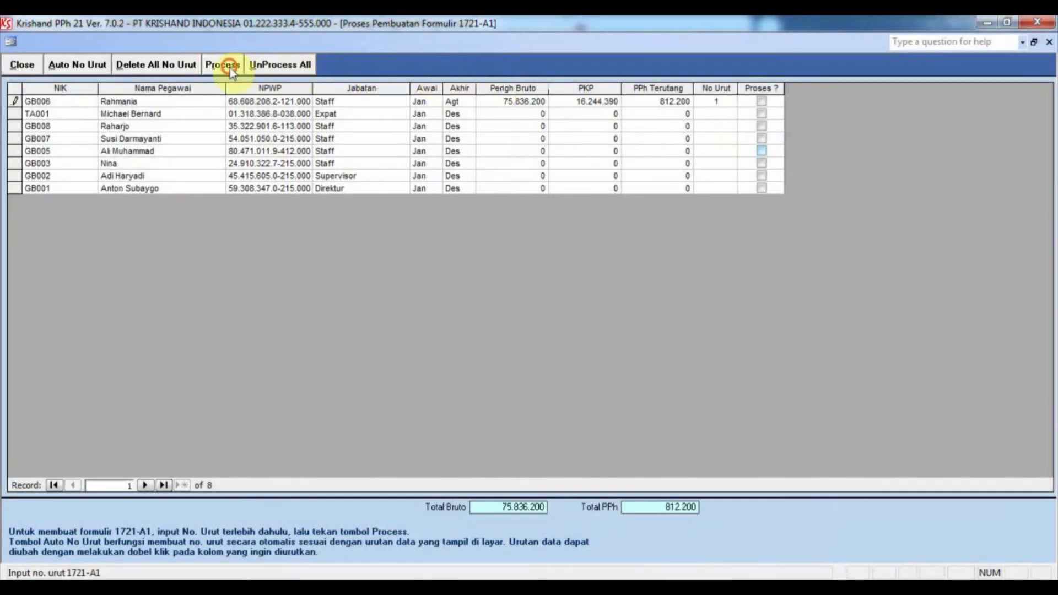
click(227, 66)
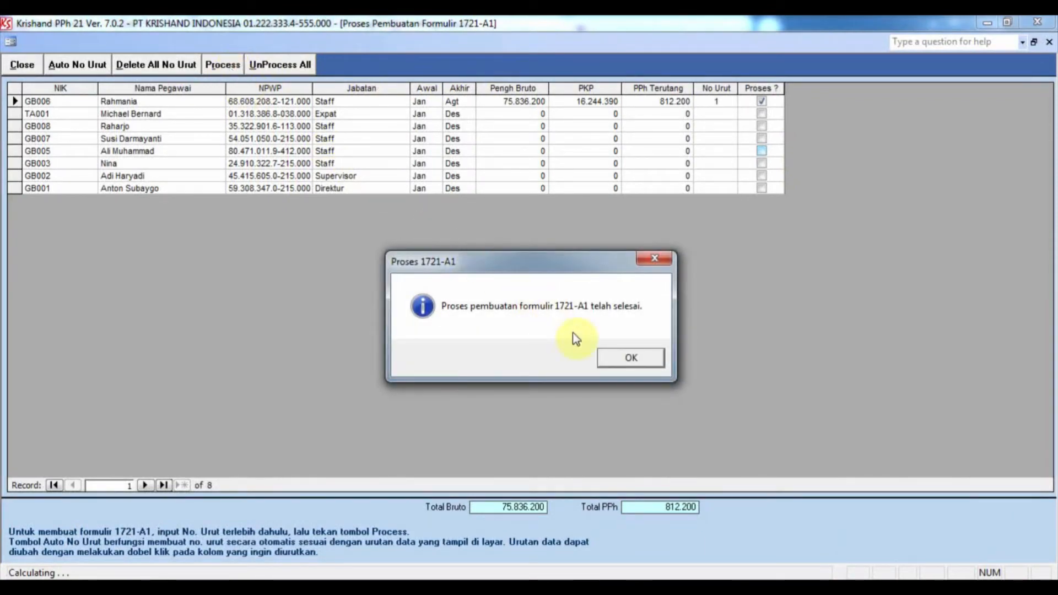
click(608, 358)
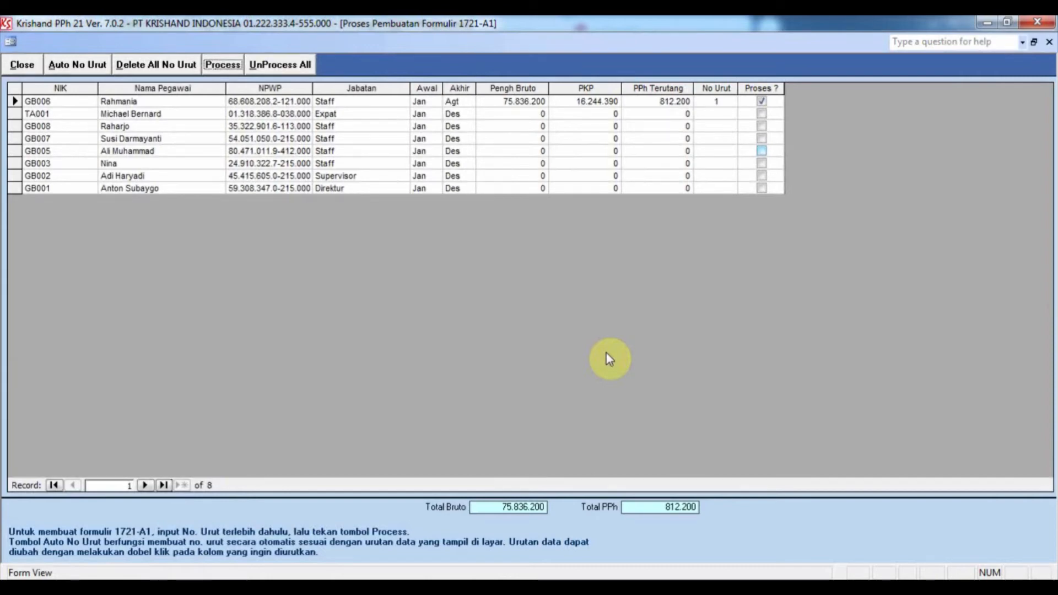
click(23, 65)
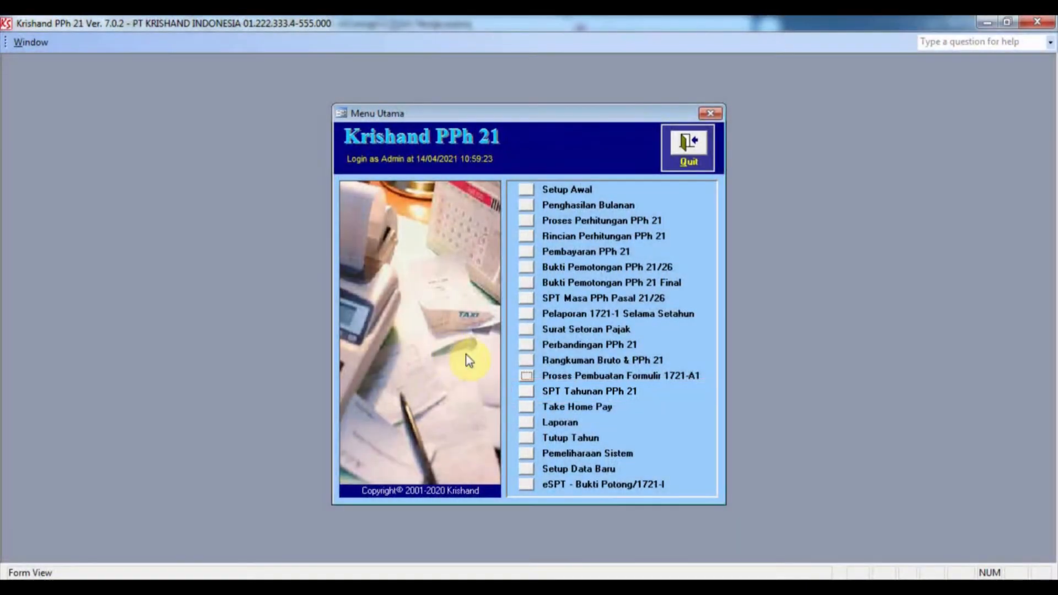
Step: Open Formulir 1721-A1 under SPT Tahunan and load the saved 2020 form number 1
click(527, 392)
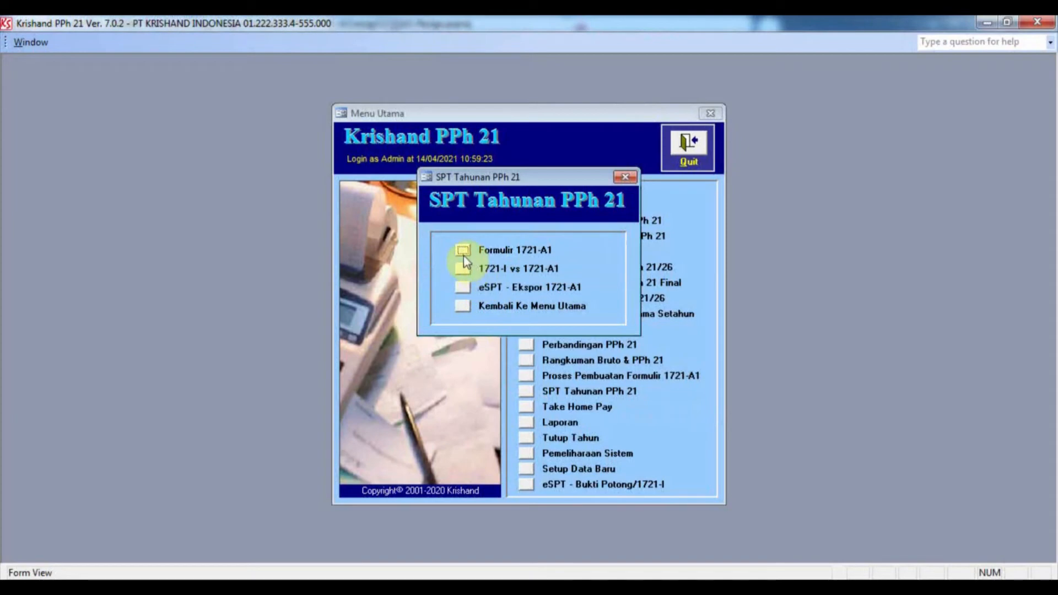
click(462, 253)
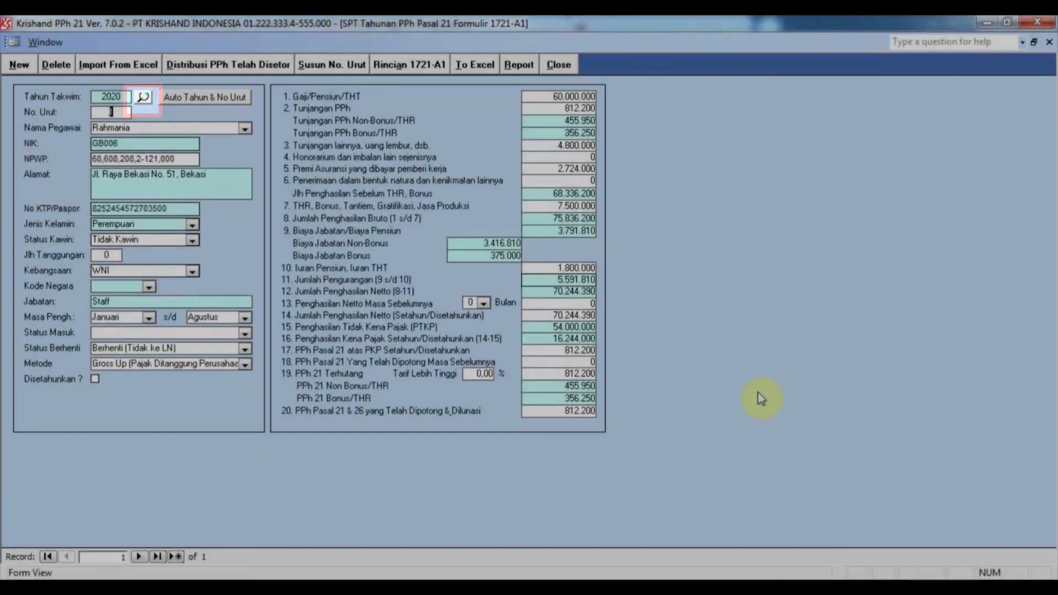
click(144, 99)
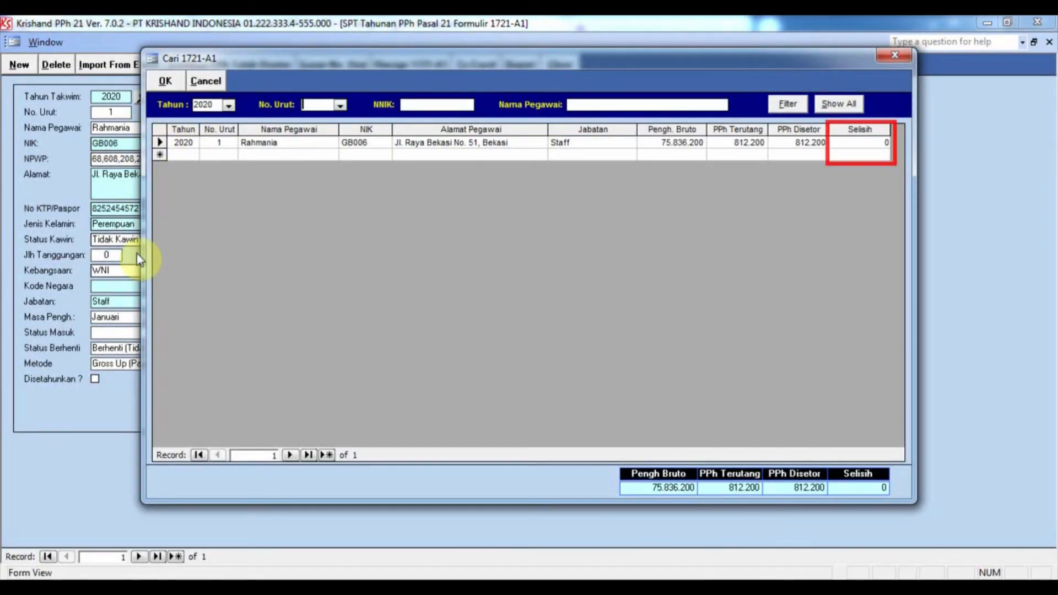
click(206, 83)
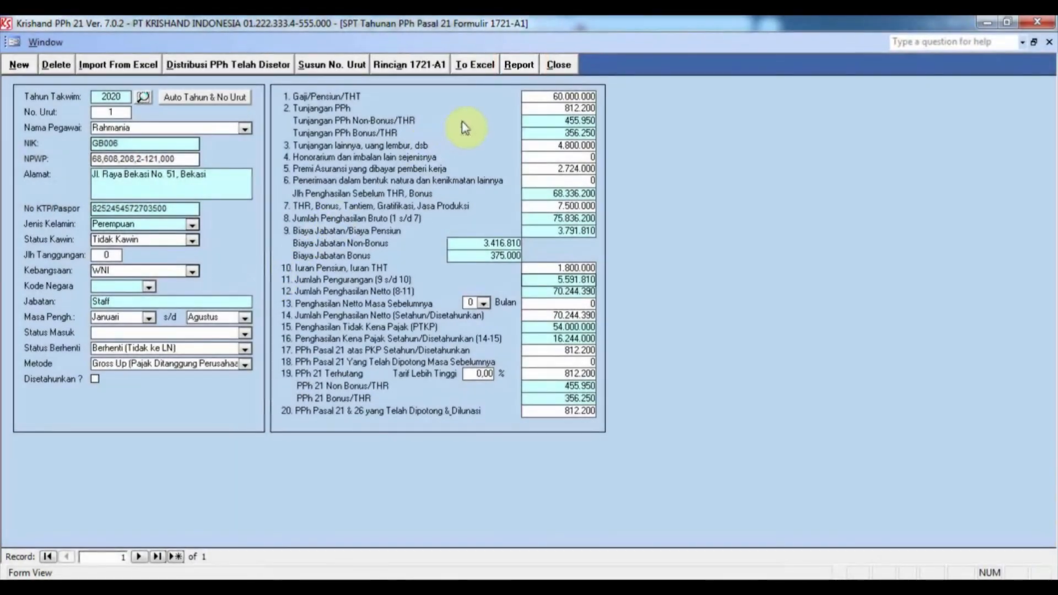
click(518, 64)
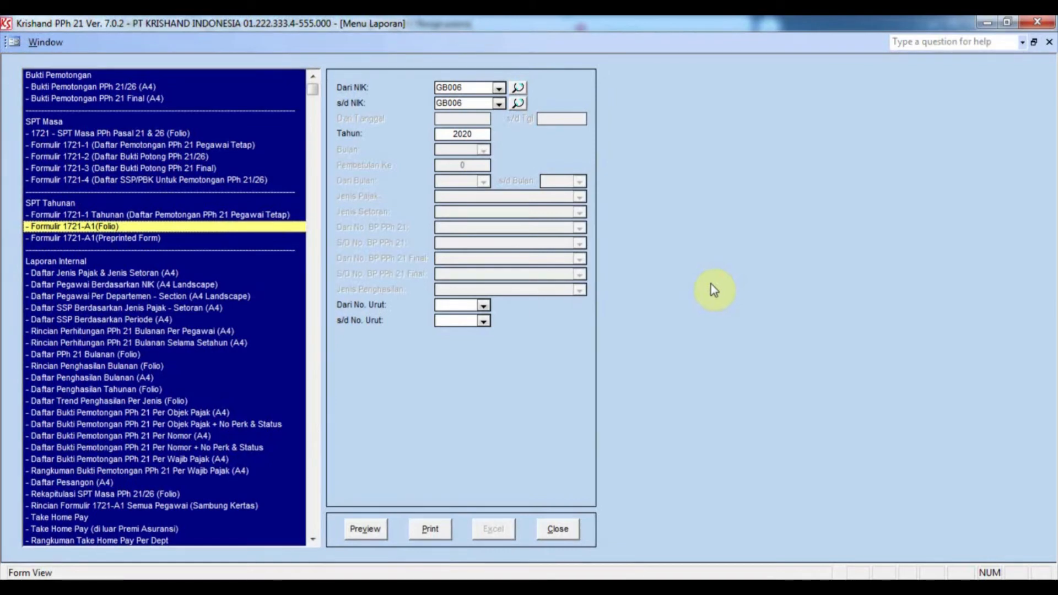
click(365, 529)
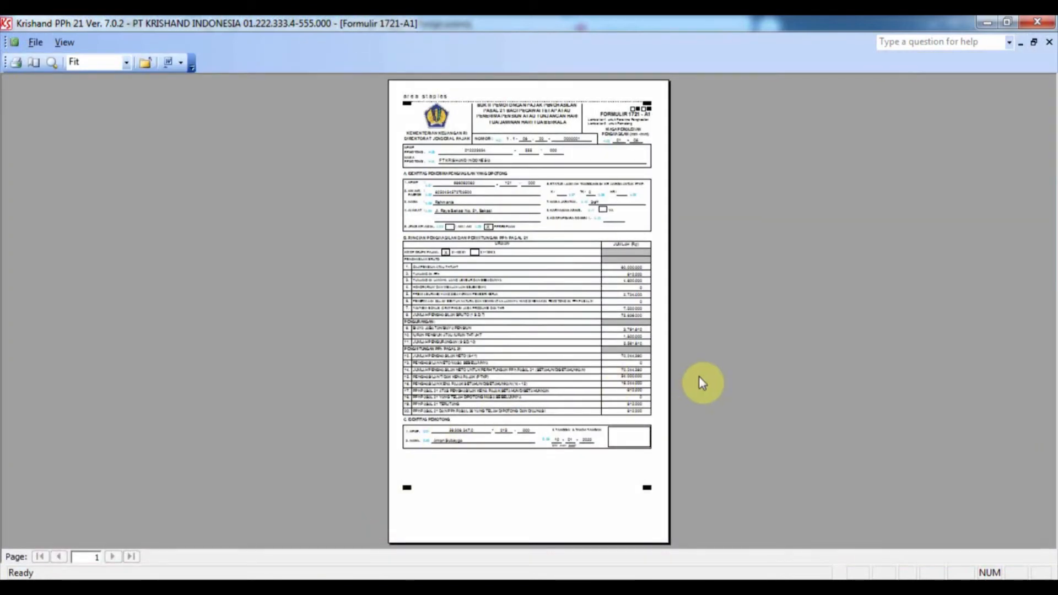
click(643, 365)
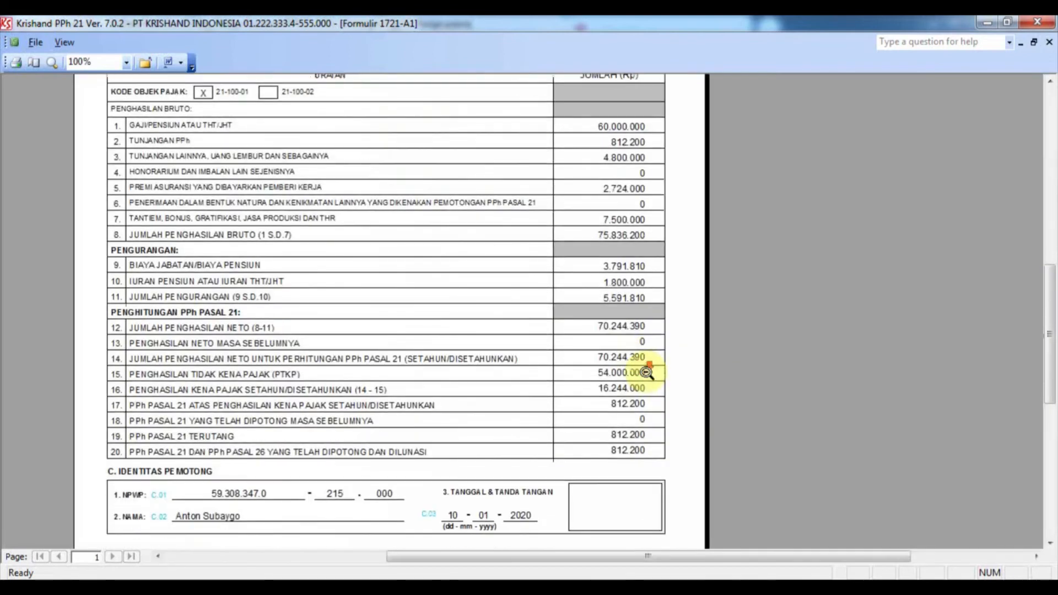
scroll(731, 389, down, 3)
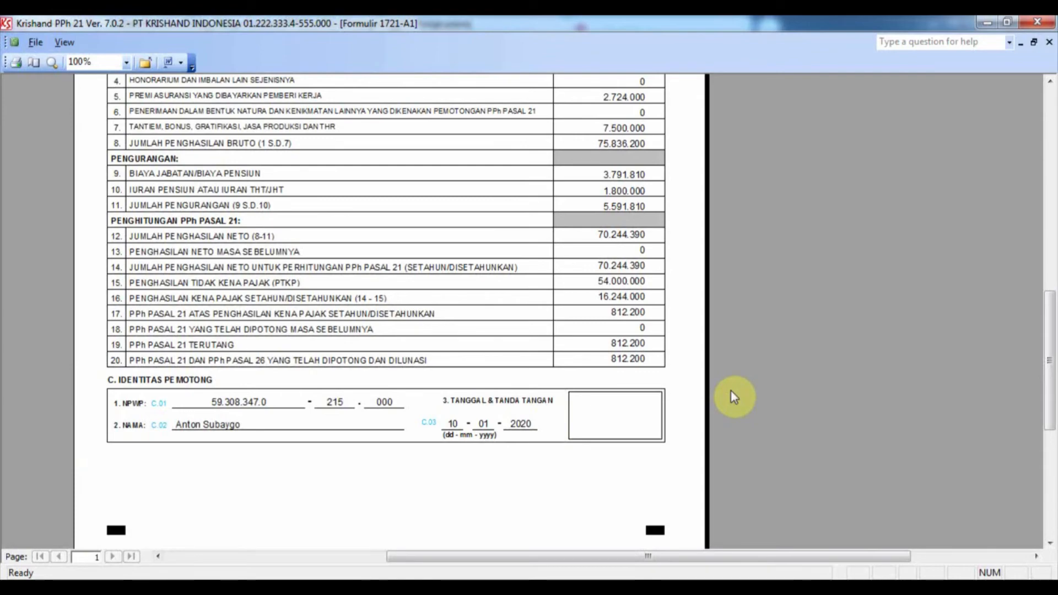
click(145, 62)
click(559, 530)
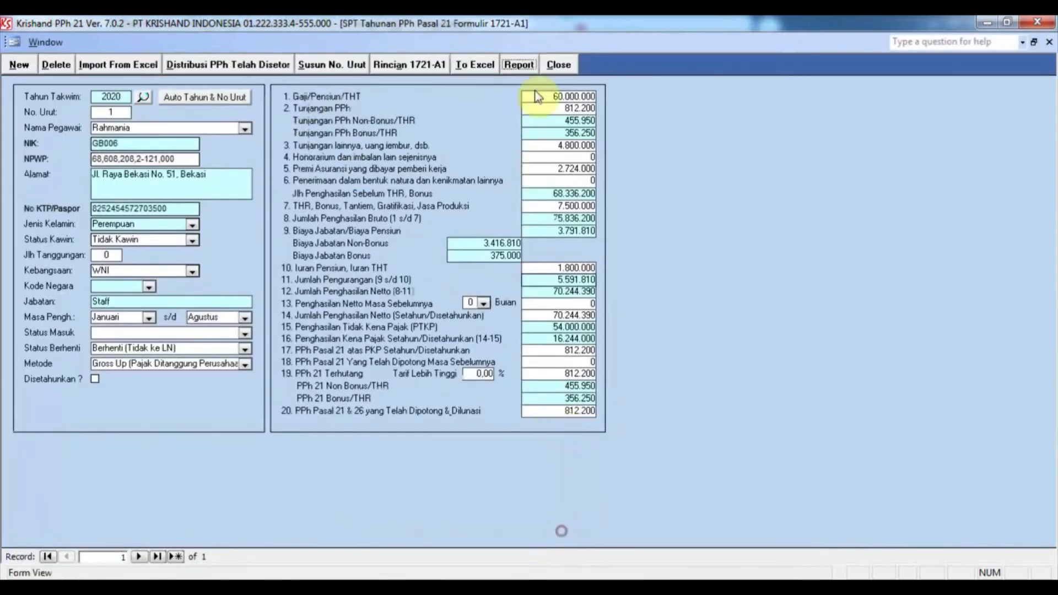
click(553, 61)
Step: Set the 1721 reporting date in Setup Preferensi to 30/09/2020 and save it
click(627, 178)
click(526, 191)
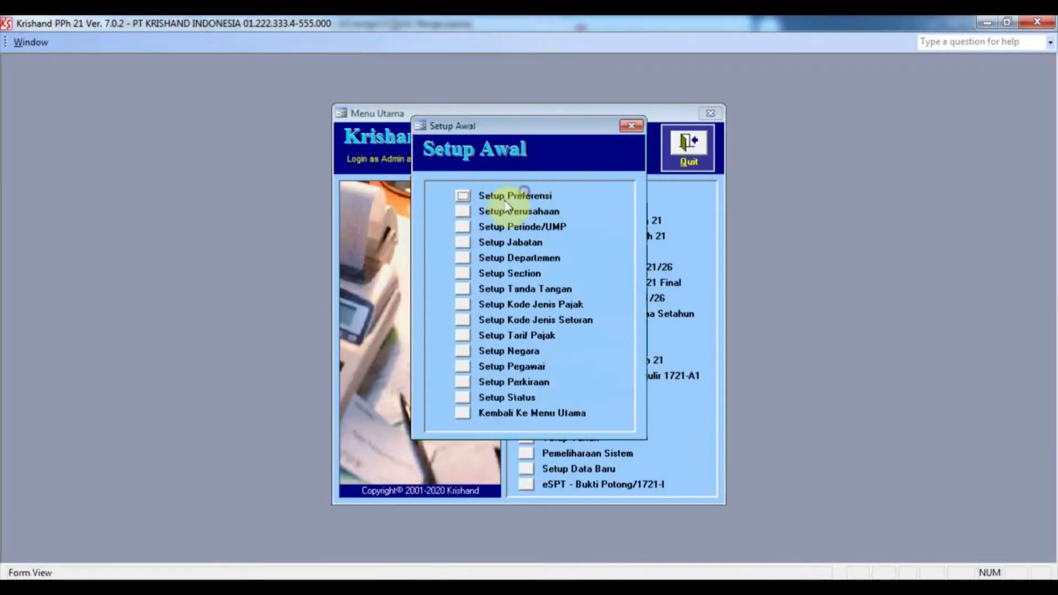
click(468, 200)
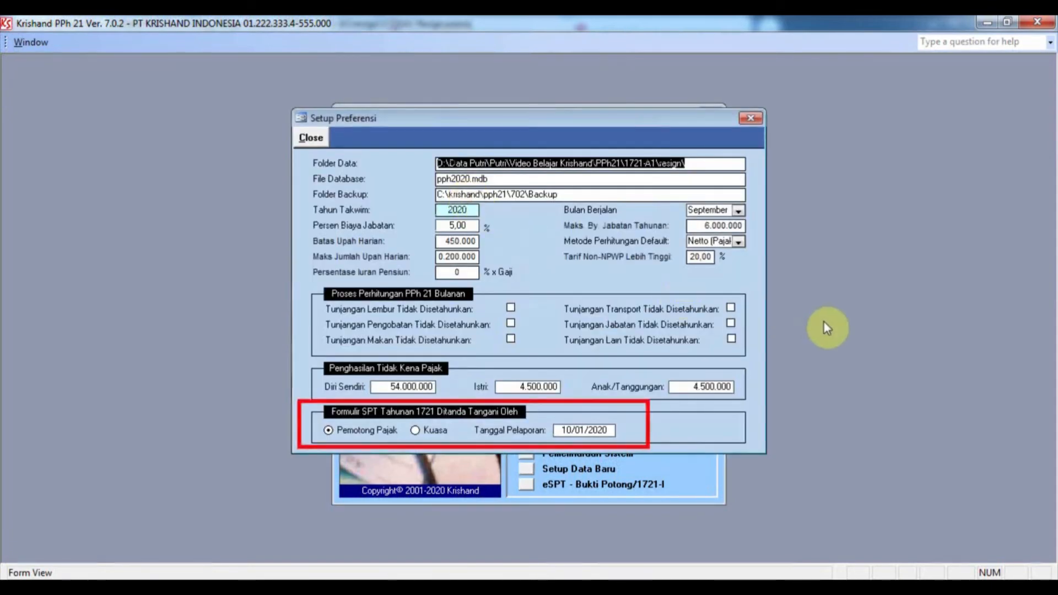
click(560, 431)
text(30/09/2020)
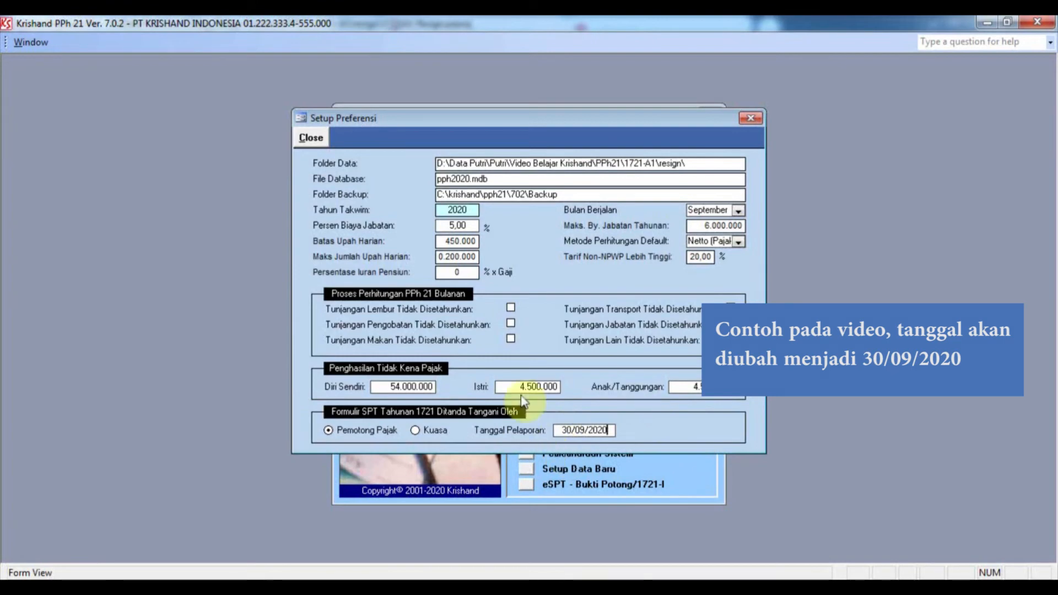
click(312, 139)
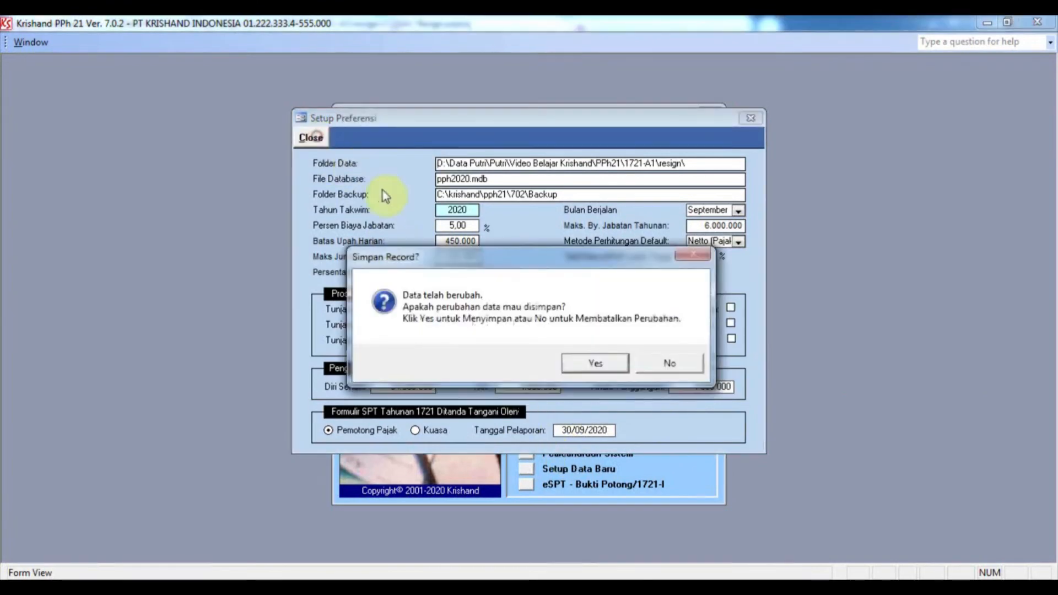
click(594, 364)
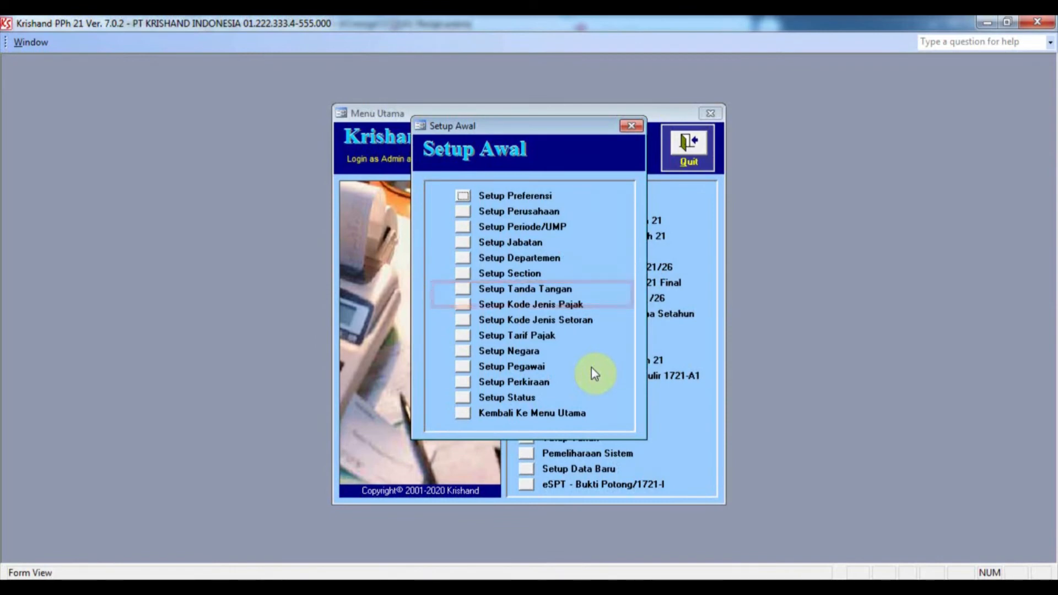
Step: Review the tax-form signature setup without changes and return to Menu Utama
click(462, 291)
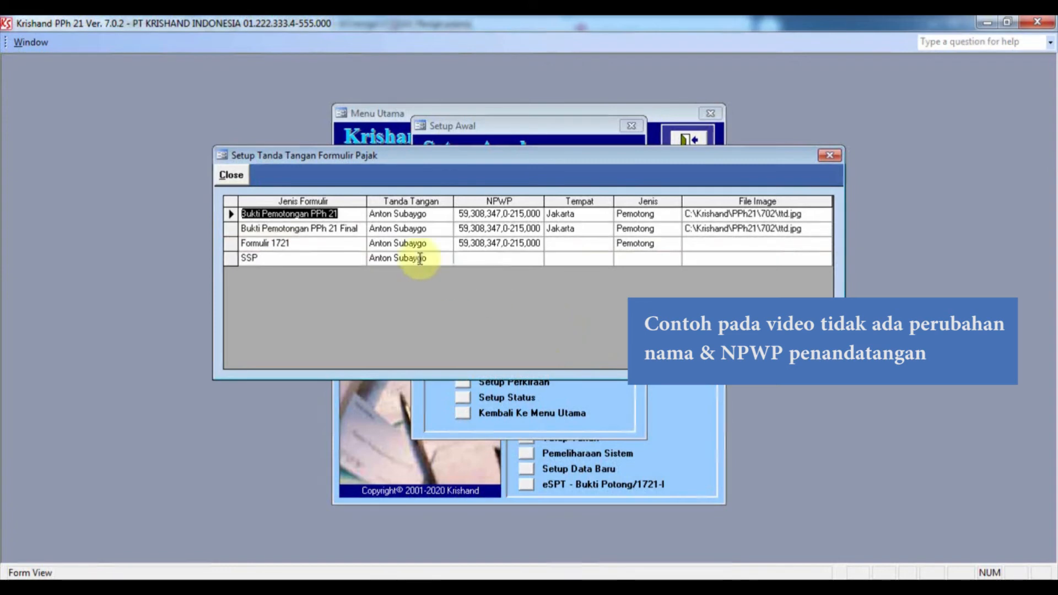
click(231, 176)
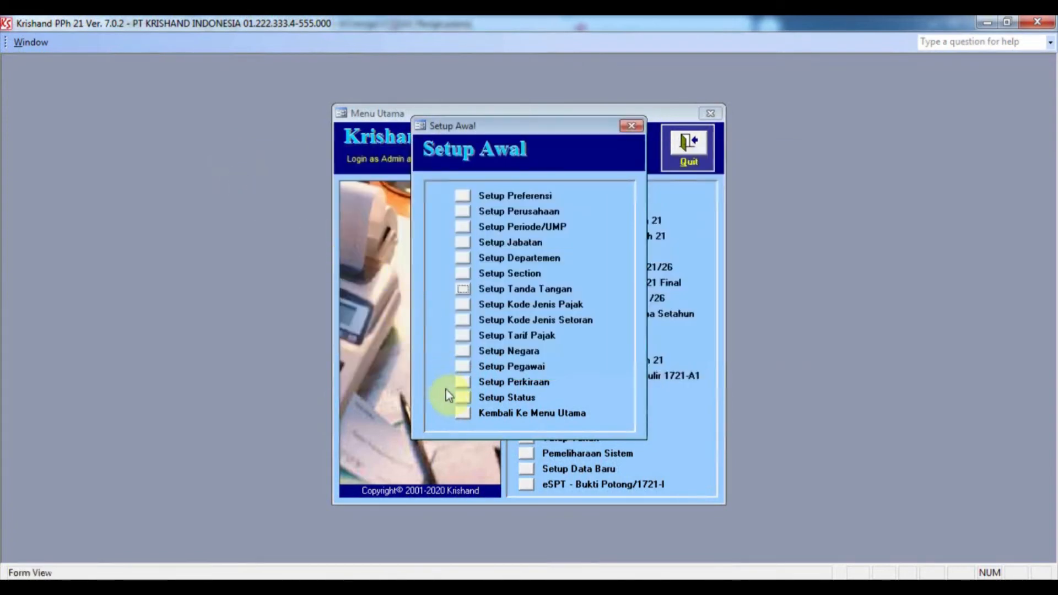
click(463, 413)
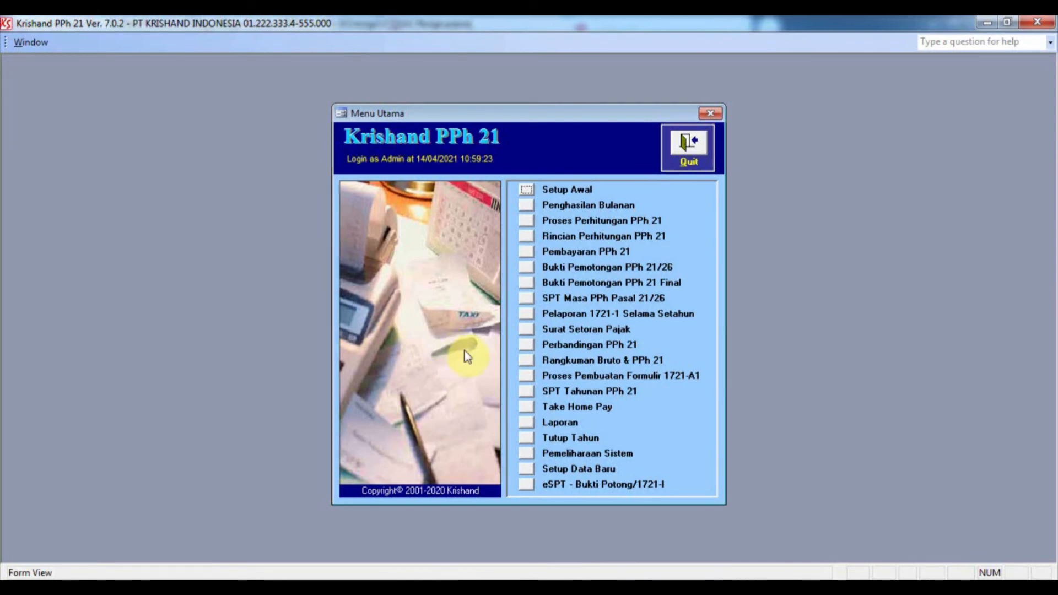
Step: Preview the Formulir 1721-A1(Folio) report for No Urut 1 at 100% zoom
click(526, 392)
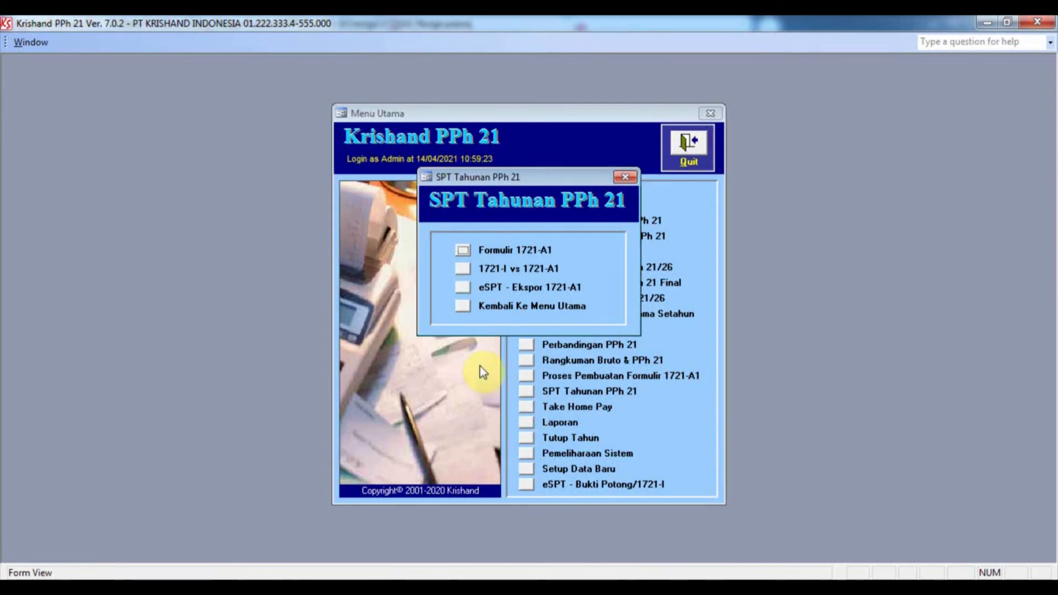
click(463, 306)
click(527, 423)
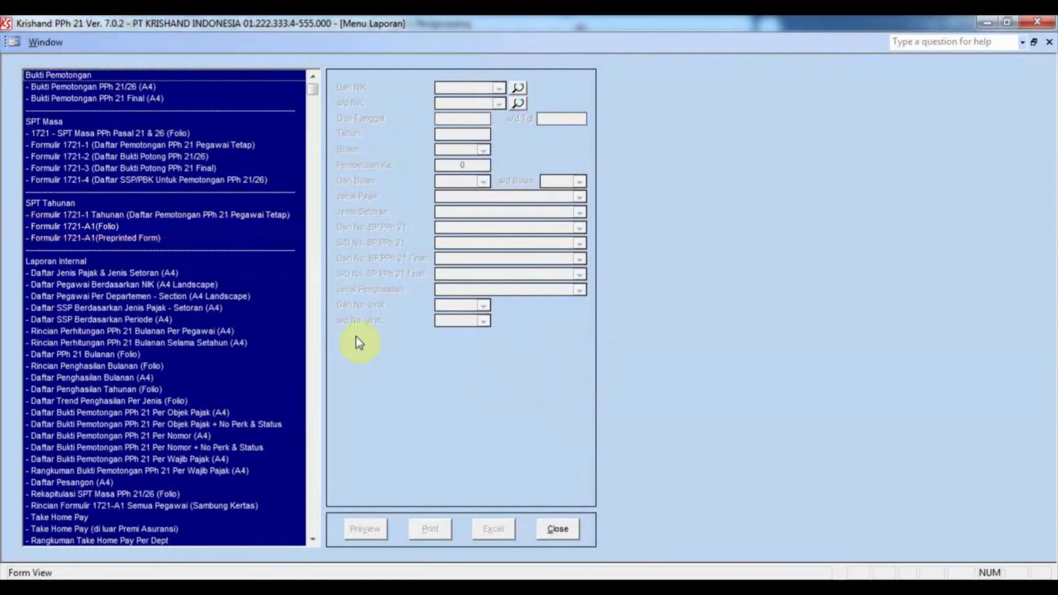
click(101, 226)
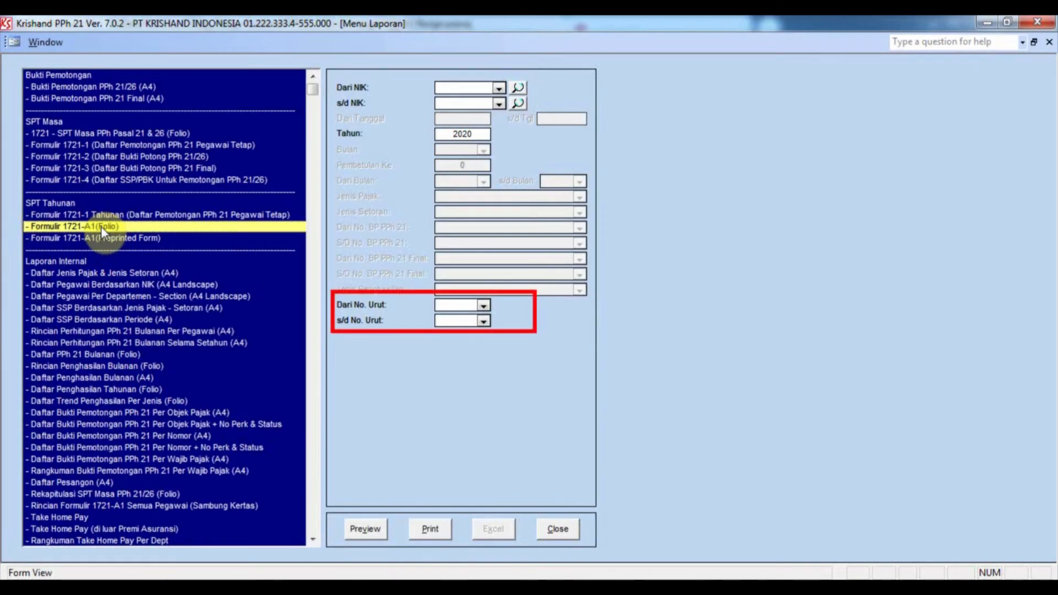
click(482, 309)
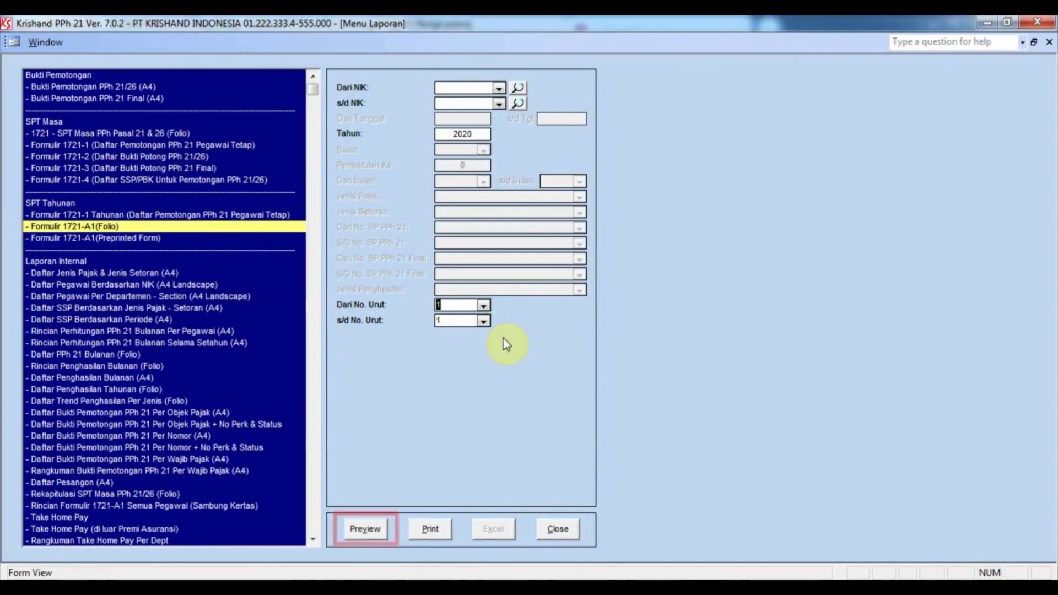
click(366, 529)
click(541, 236)
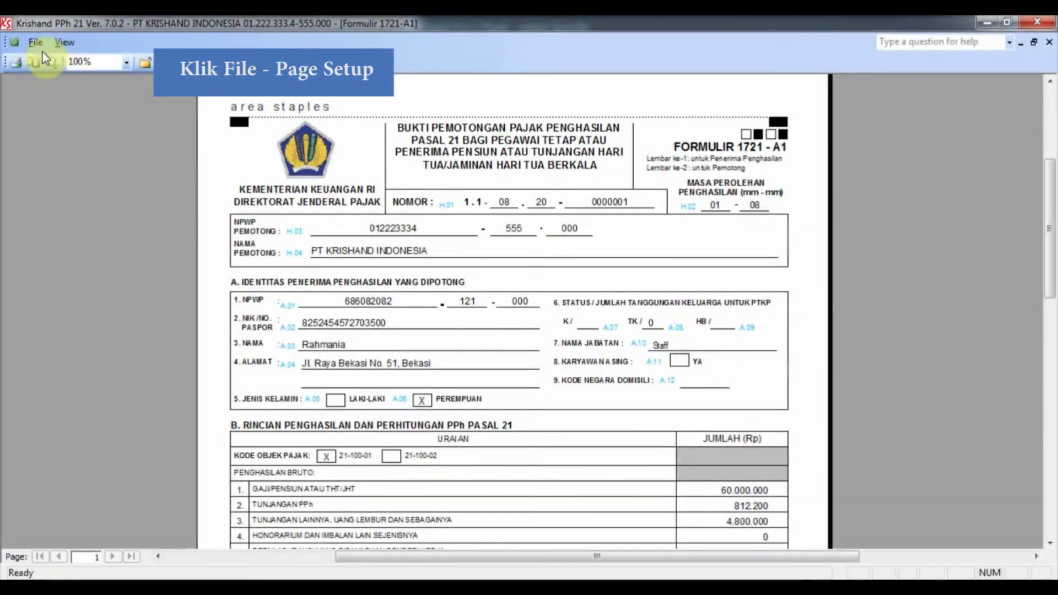
Step: Set the preview's page setup to portrait orientation on Legal paper
click(36, 42)
click(47, 101)
click(494, 135)
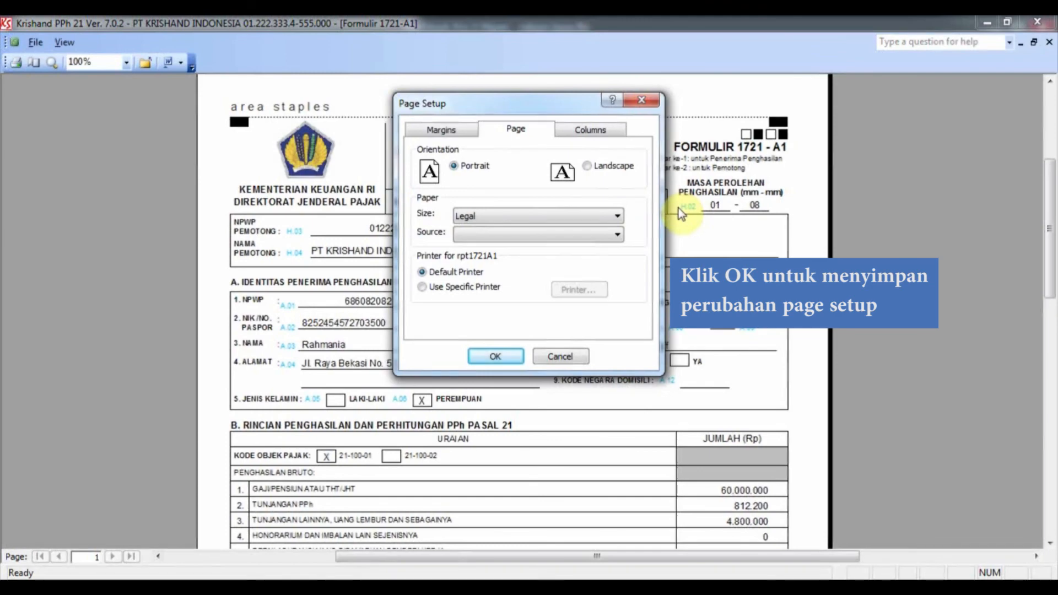
click(496, 357)
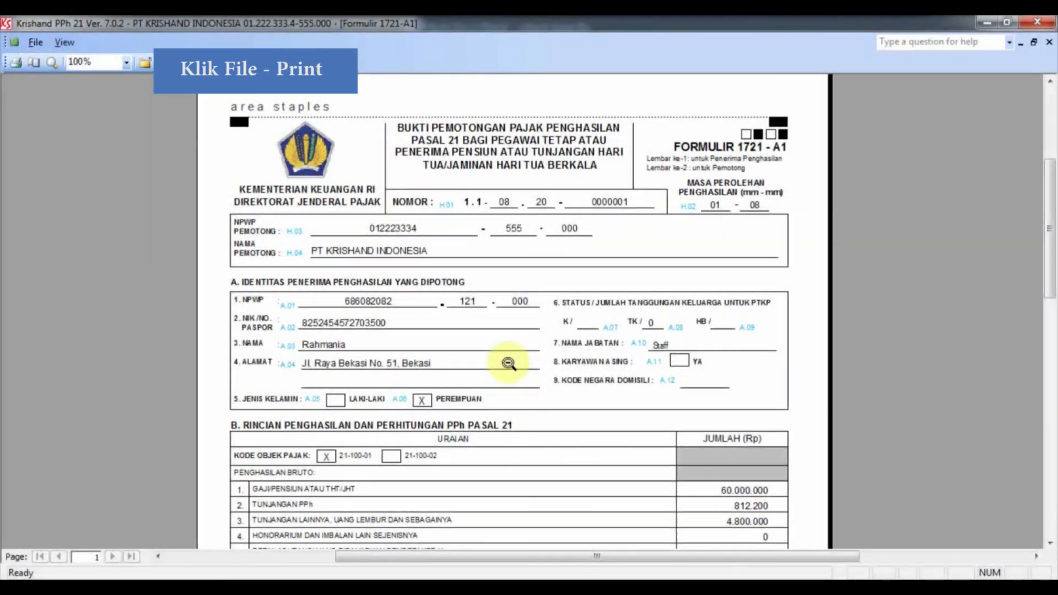
Step: Print the 1721-A1 form to the PDFCreator printer
click(35, 42)
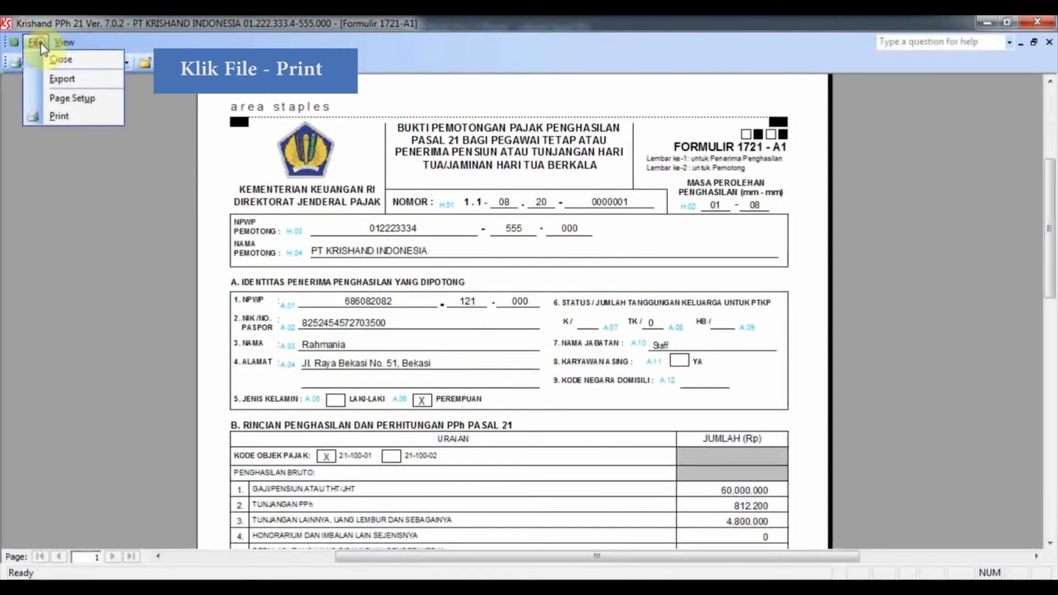
click(48, 118)
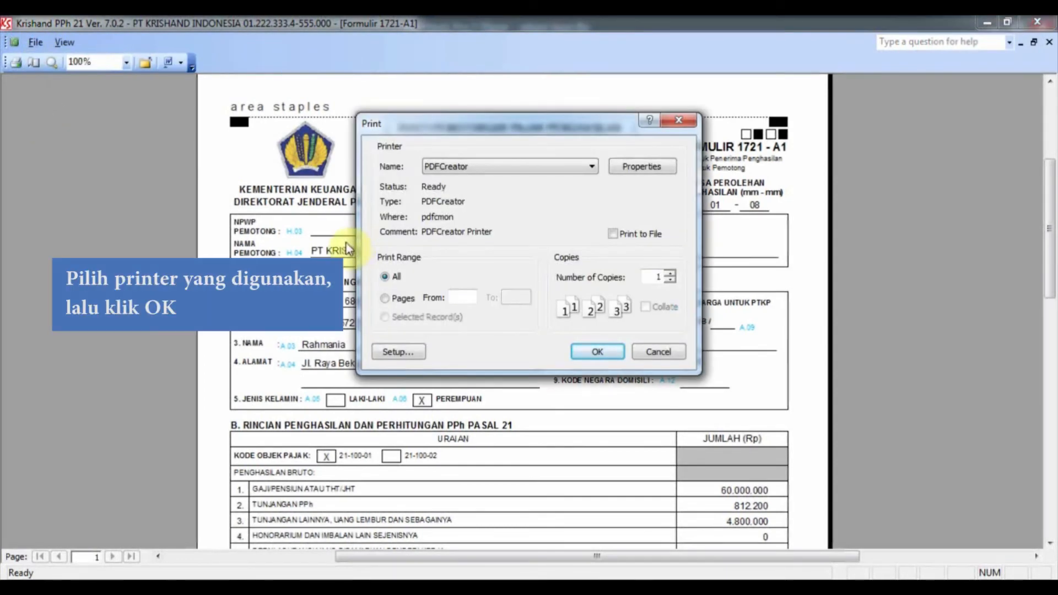
click(583, 355)
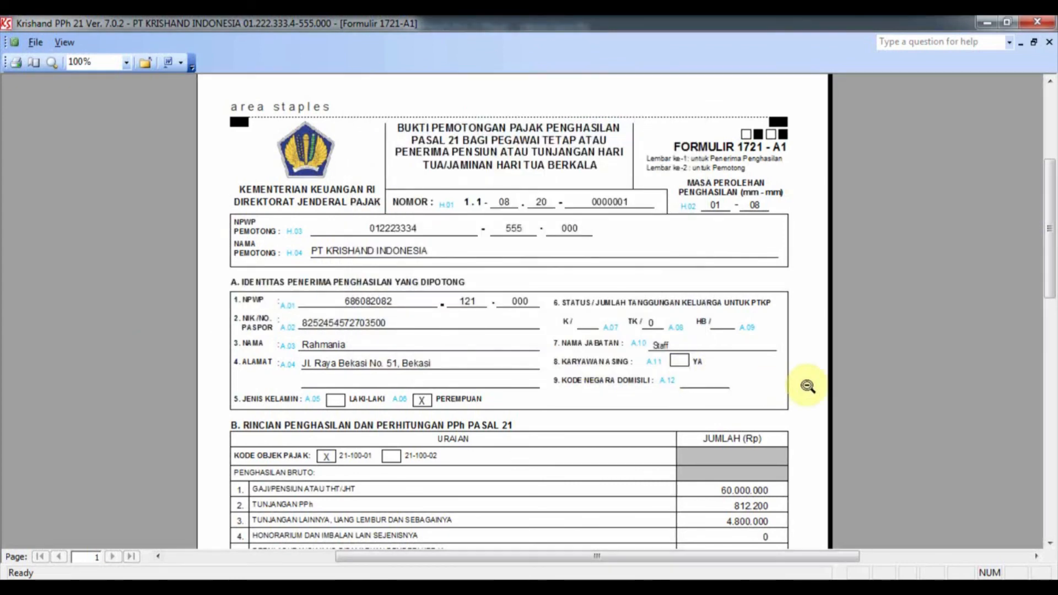